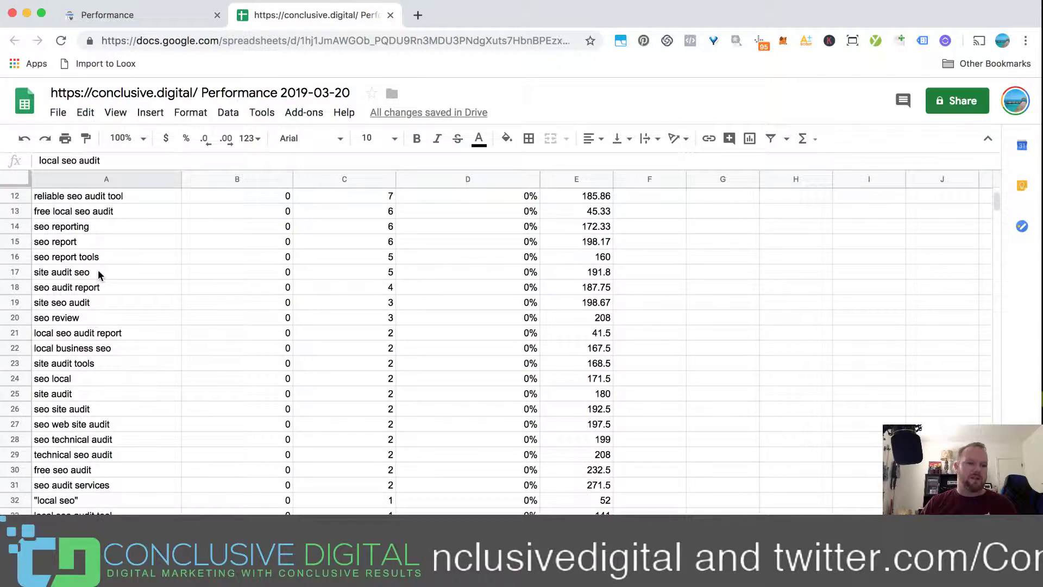
- Review the full list of queries and compare their impressions, highlighting the Impressions values in rows 2 to 13
scroll(89, 242, "up", 3)
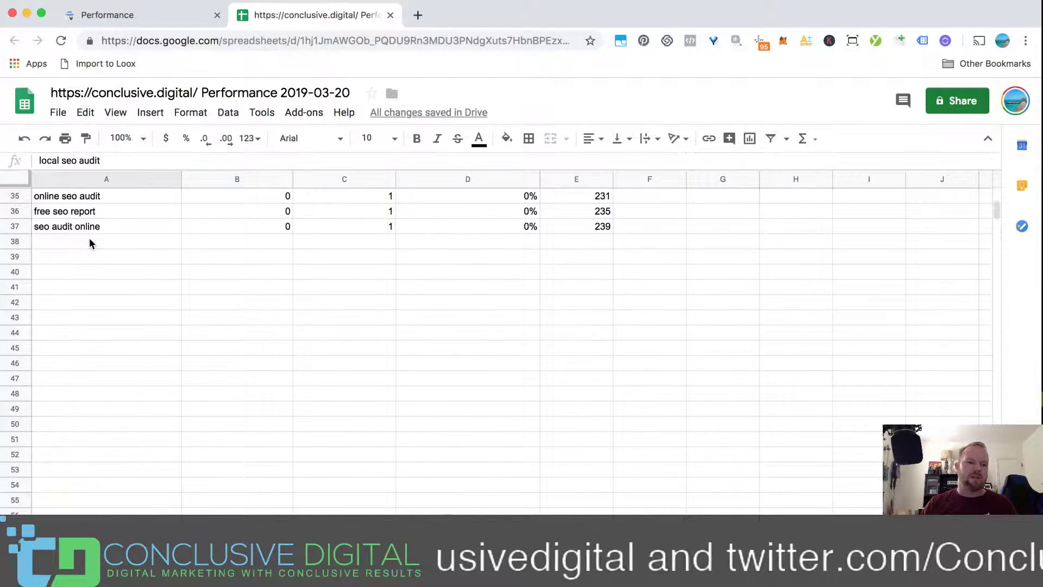
scroll(90, 249, "up", 9)
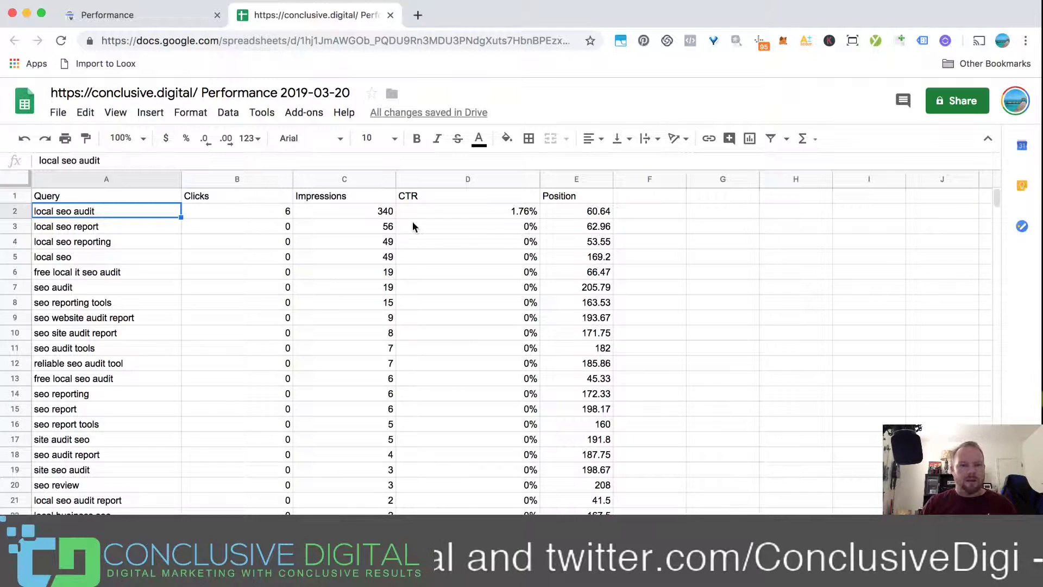
left_click(361, 215)
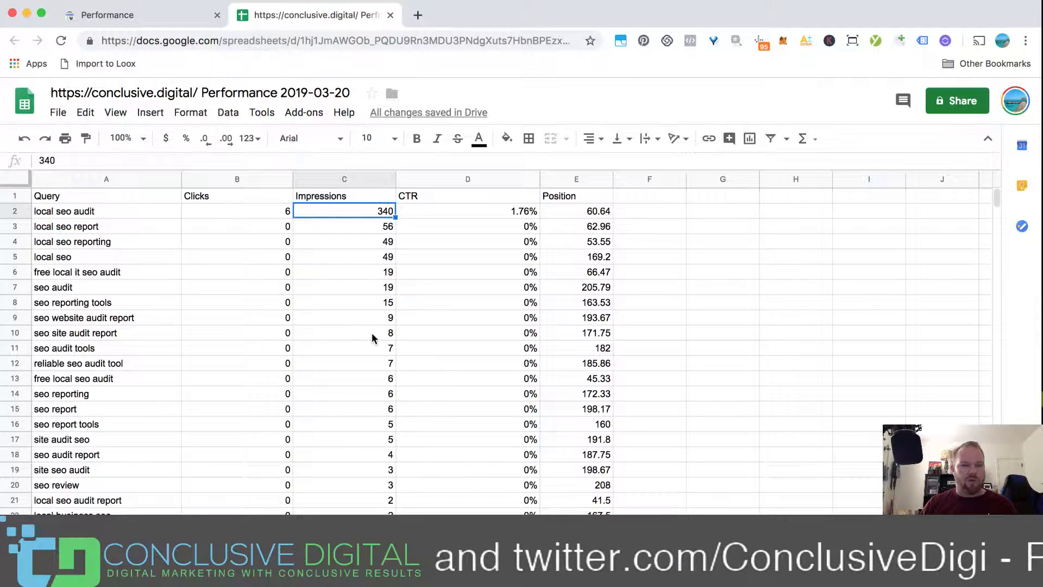
left_click(373, 383, "shift")
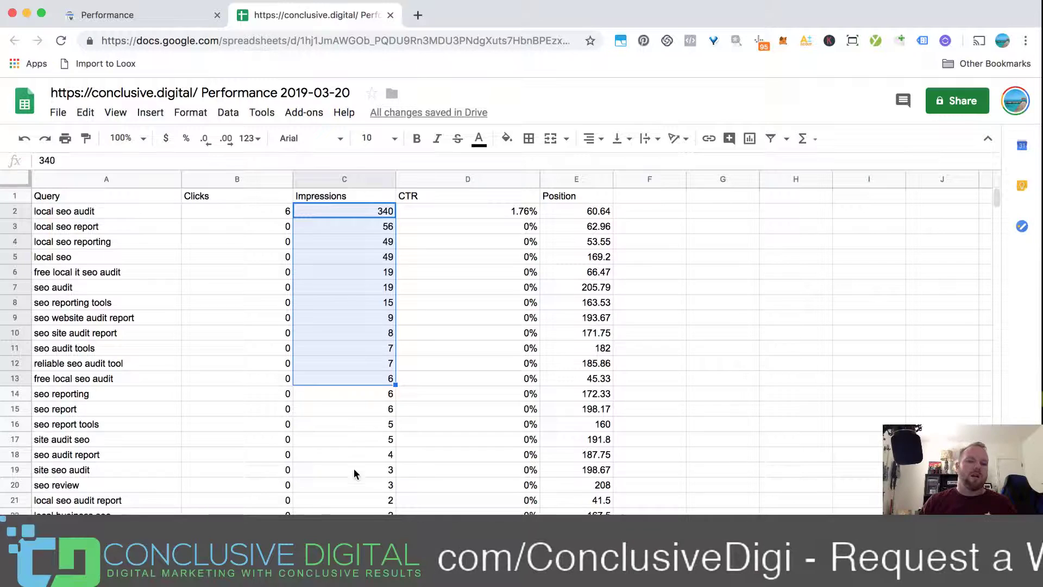
scroll(76, 416, "down", 5)
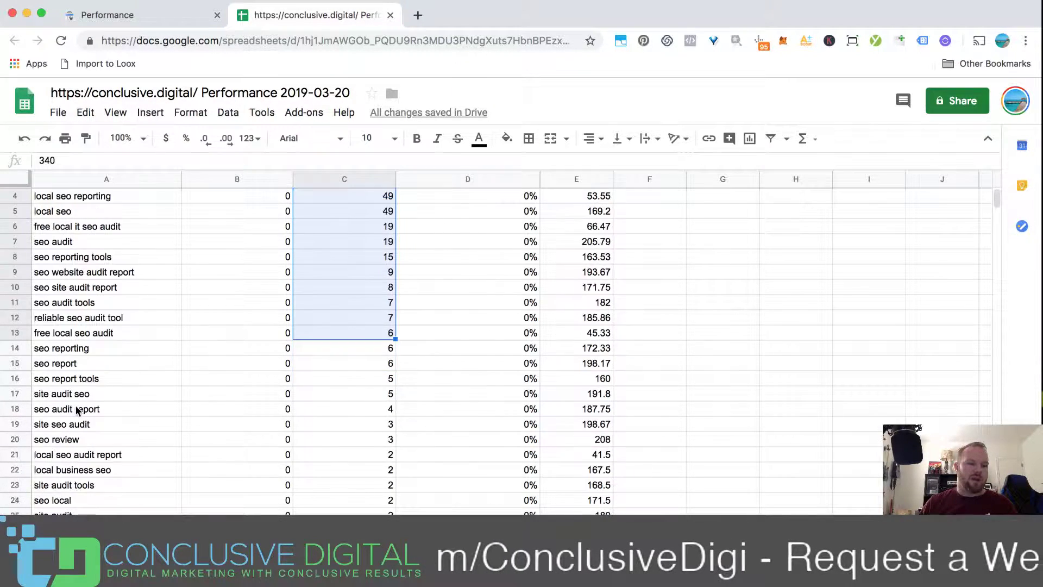
scroll(76, 411, "up", 5)
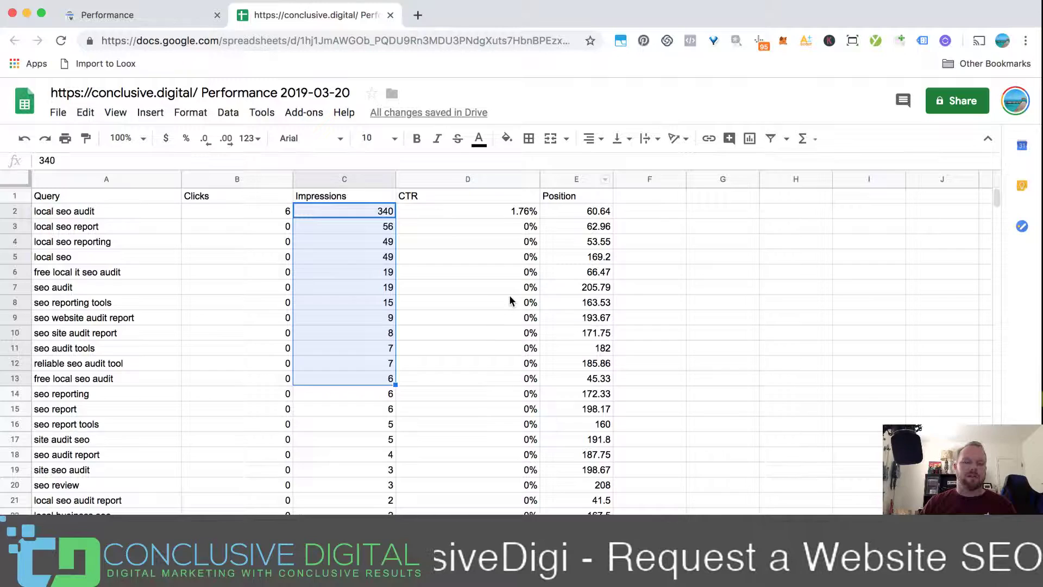
scroll(510, 313, "down", 5)
scroll(510, 300, "down", 4)
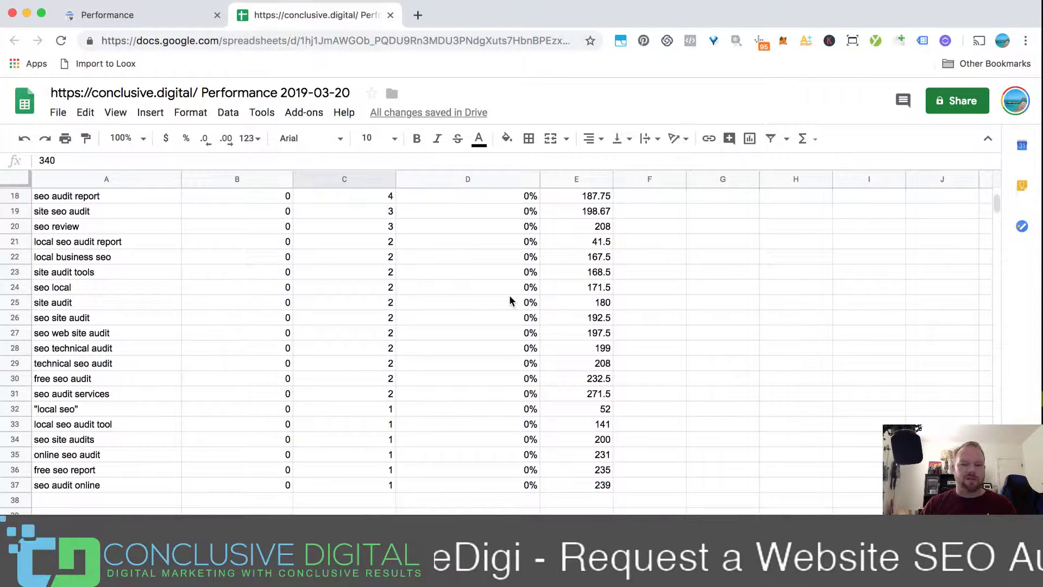
scroll(512, 301, "up", 2)
scroll(510, 302, "up", 5)
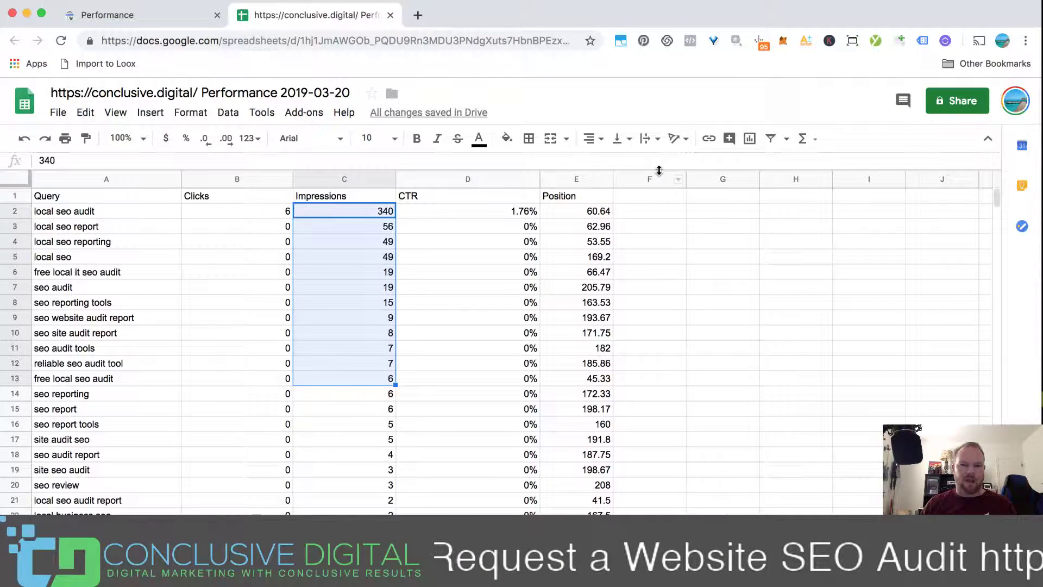
- Examine the average rankings in the Position column, then the Impressions values in rows 2 to 15
left_click(605, 180)
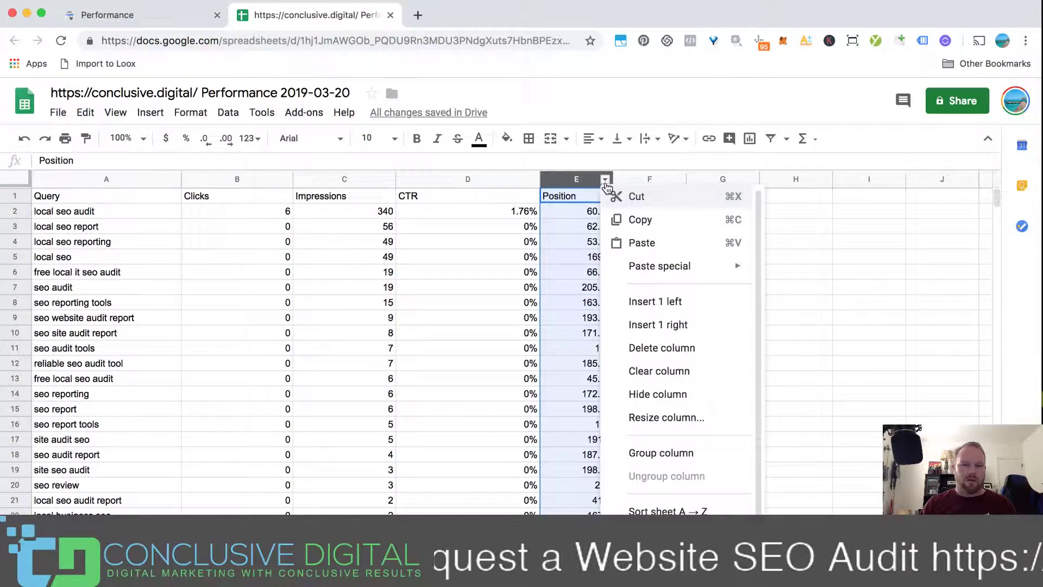
left_click(570, 182)
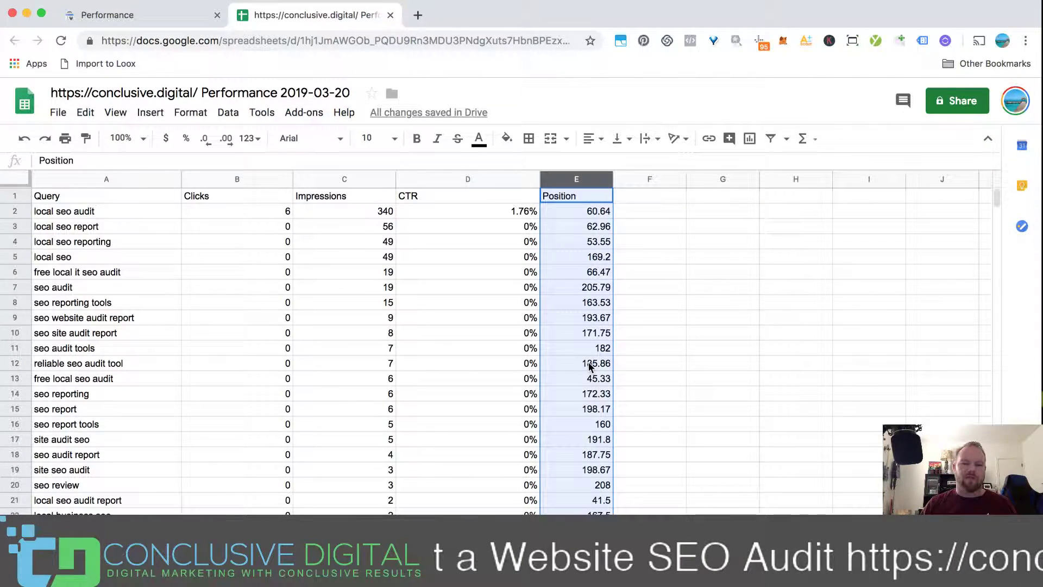
left_click(604, 500)
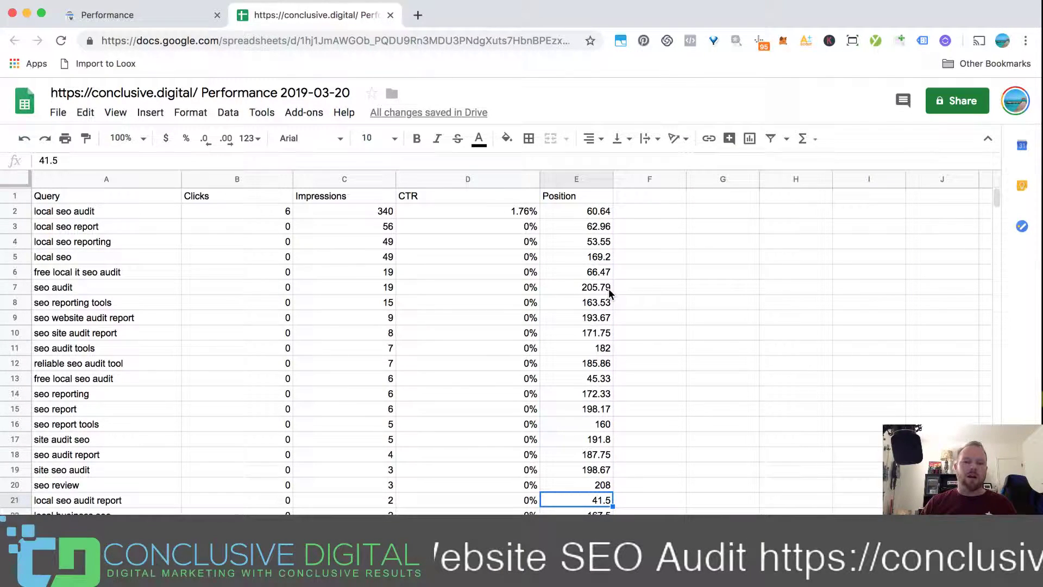
left_click(356, 210)
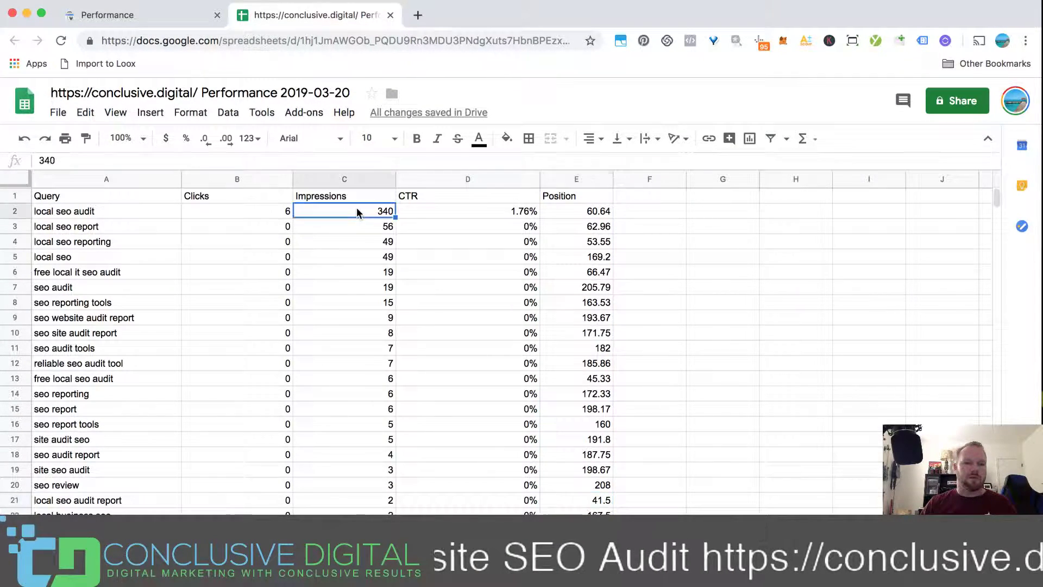
left_click(373, 408, "shift")
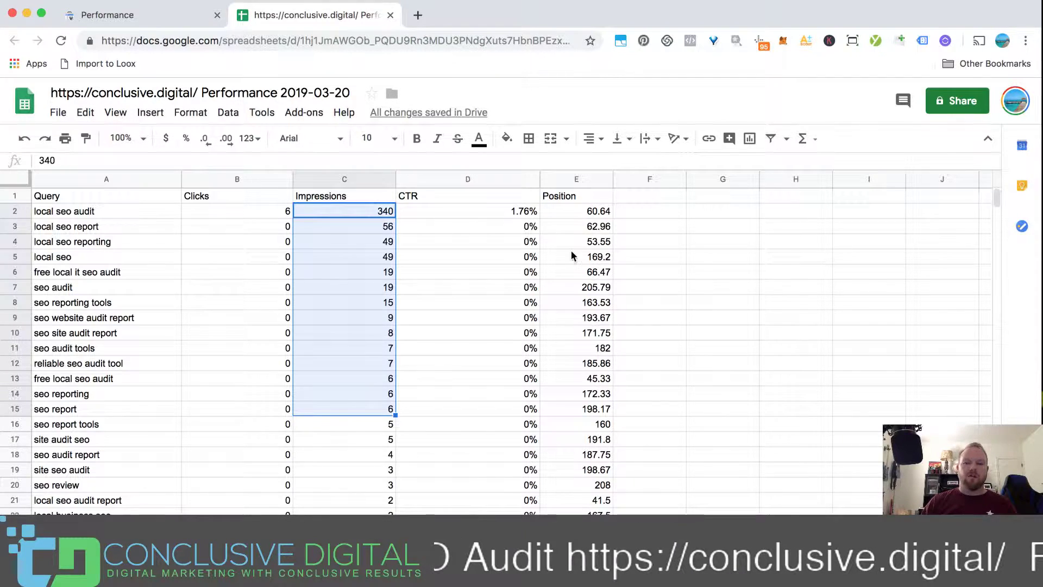
- Sort the whole sheet by the Position column in ascending (A → Z) order
left_click(571, 212)
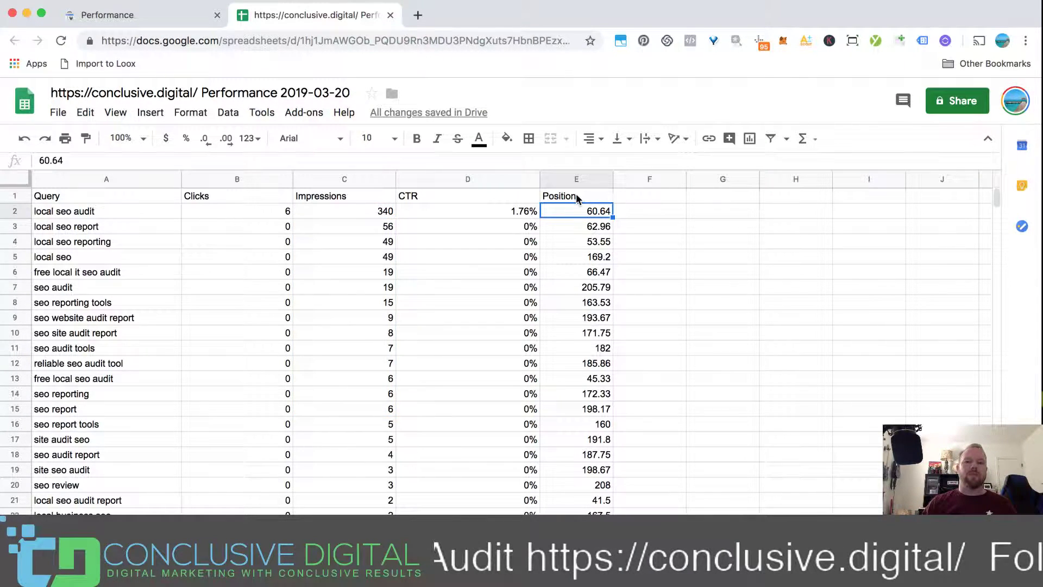
scroll(576, 217, "down", 1)
scroll(569, 286, "up", 1)
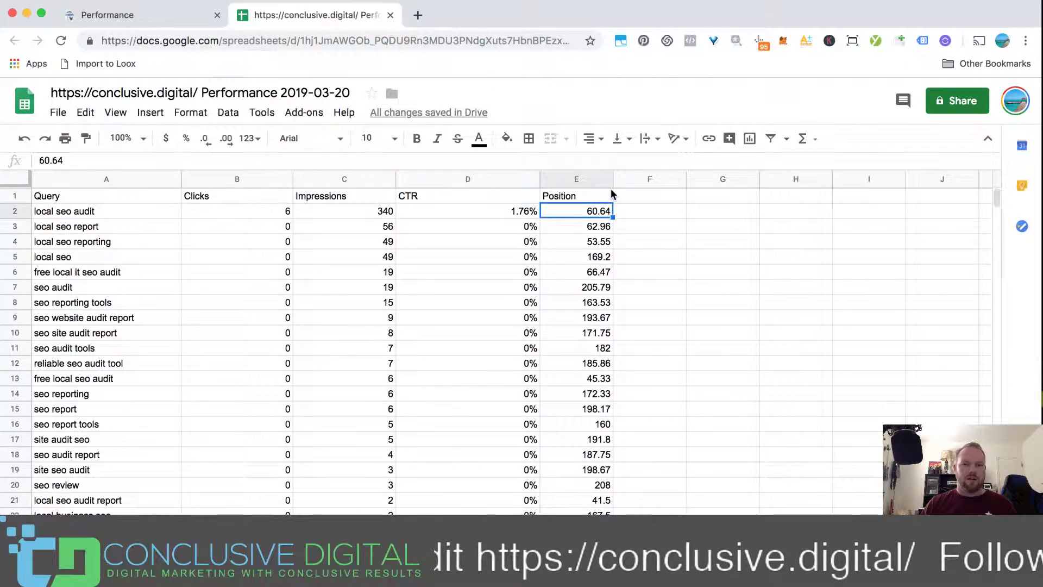
left_click(605, 180)
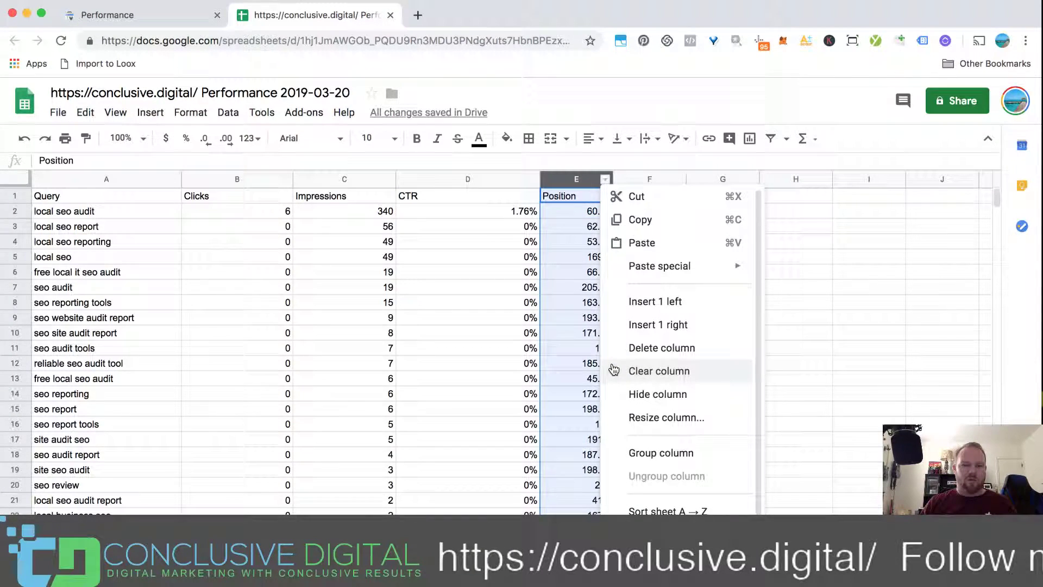
left_click(723, 511)
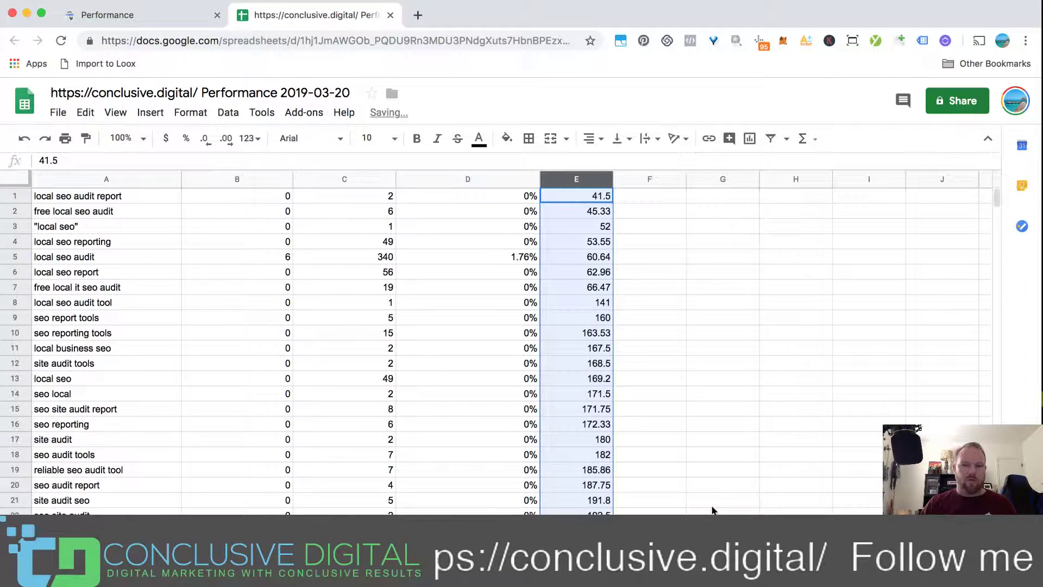
- Examine the best-ranking queries in rows 1 to 10, comparing their Position values in column E
left_click(595, 197)
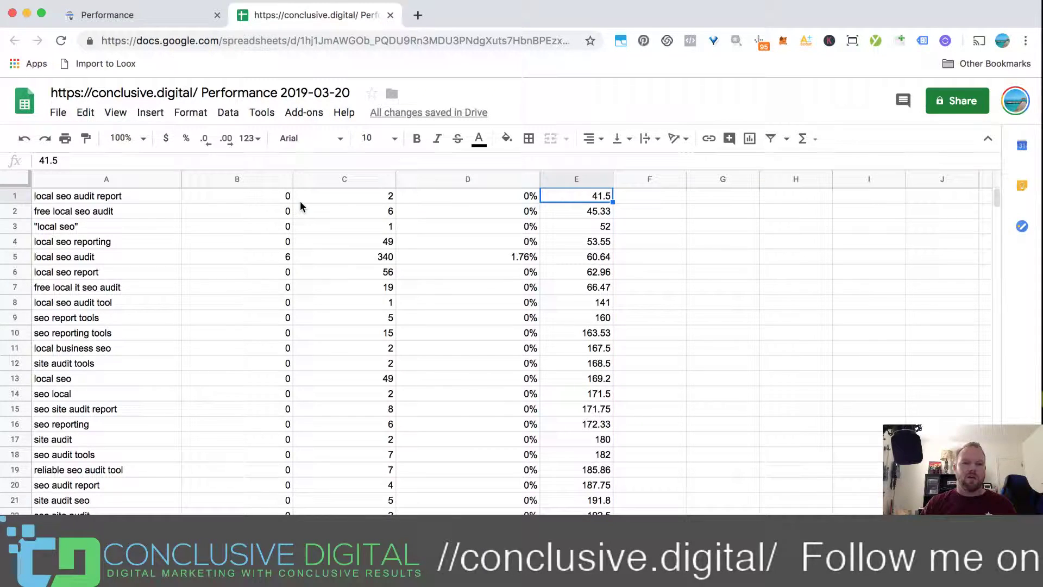
left_click(601, 322)
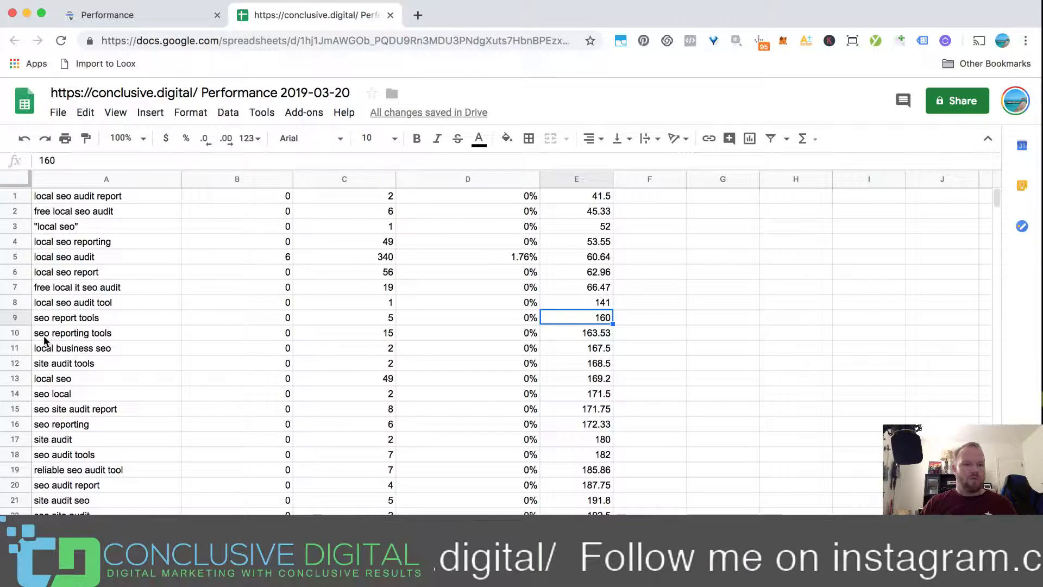
left_click(20, 332)
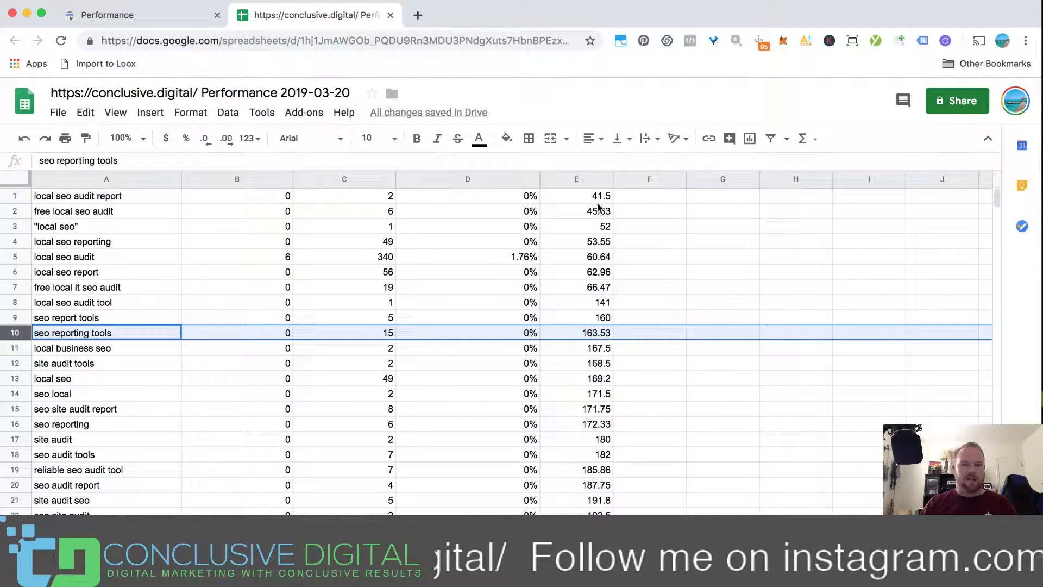
left_click(597, 197, "shift")
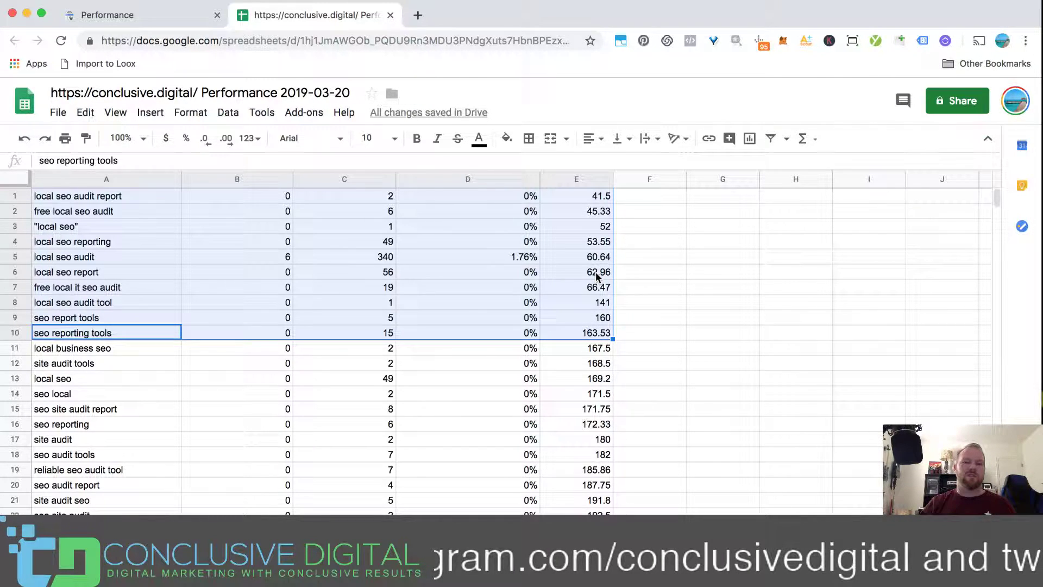
left_click(594, 335)
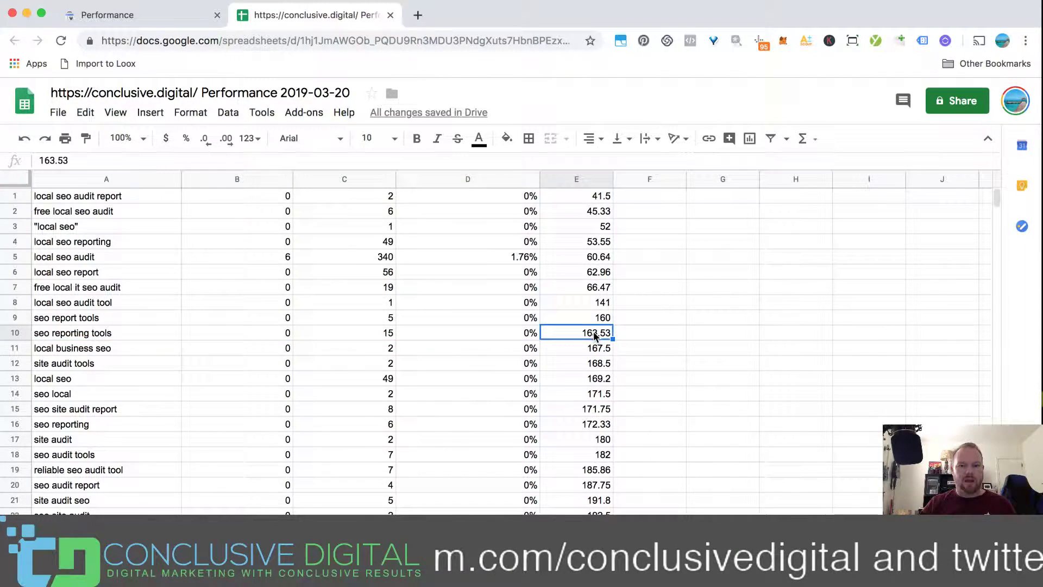
key("Up")
key("Up")
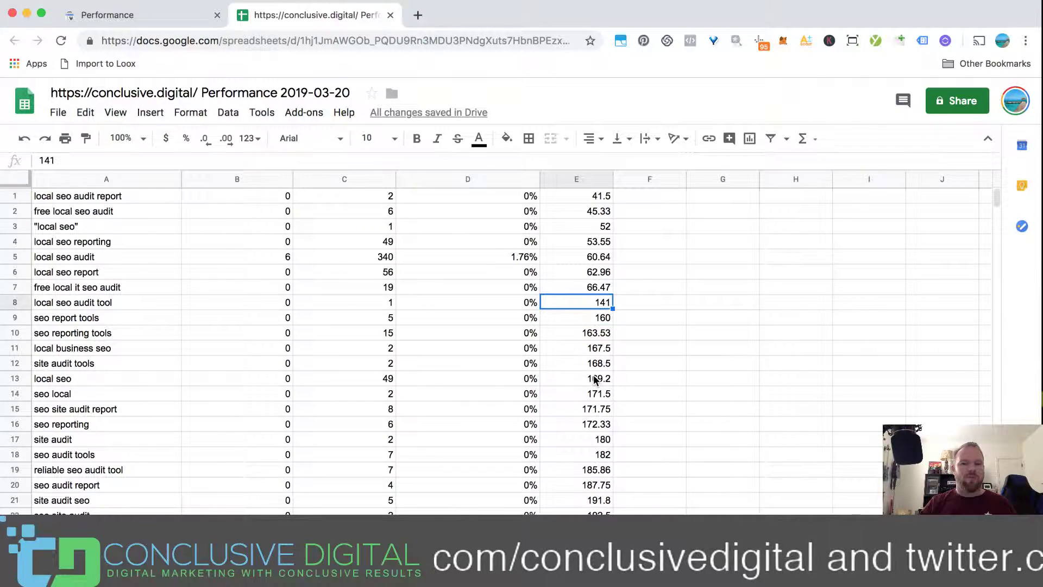
key("Down")
key("Down")
left_click(601, 303, "shift")
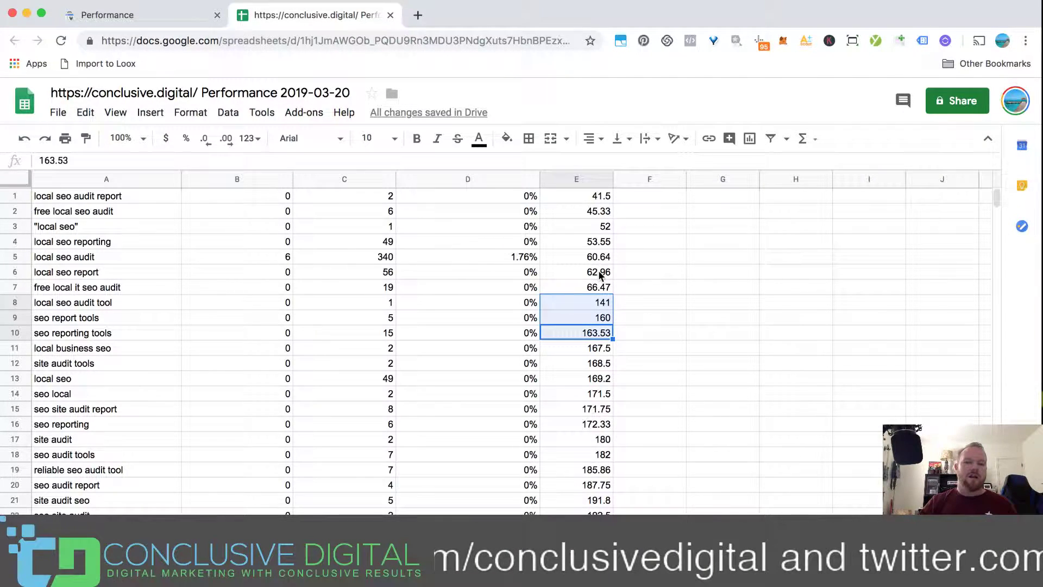
left_click(601, 273, "shift")
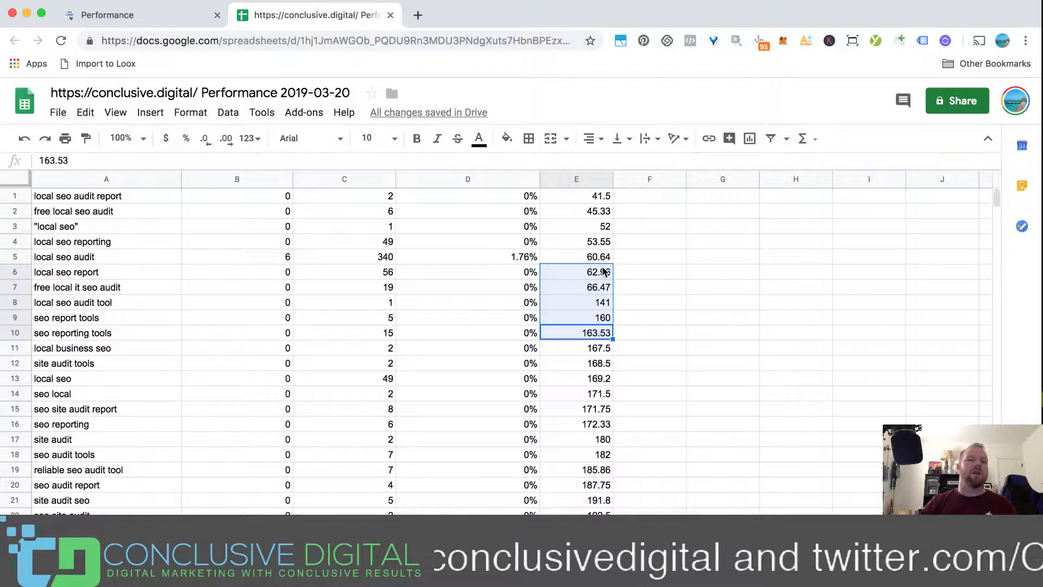